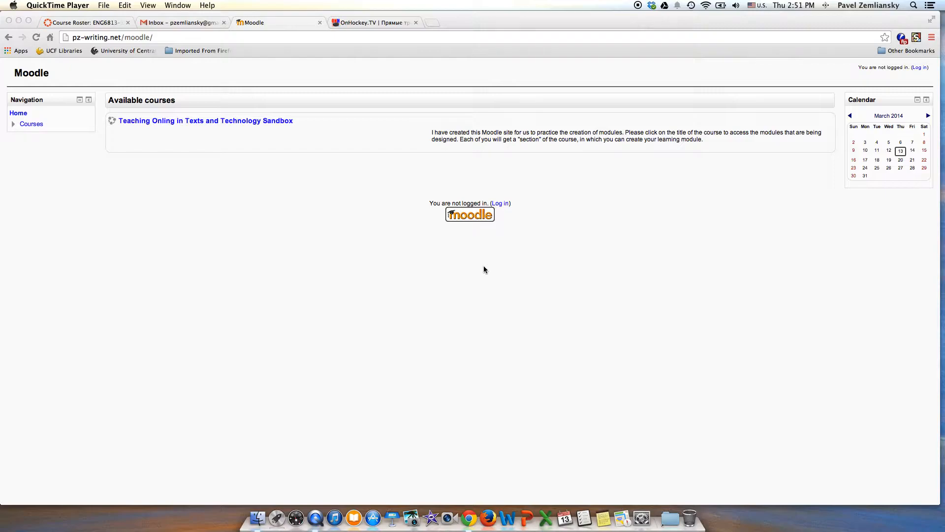
- Log in to the Moodle site with the username testuser and the account password
{"action": "left_click", "coordinate": [156, 36]}
{"action": "left_click", "coordinate": [69, 38]}
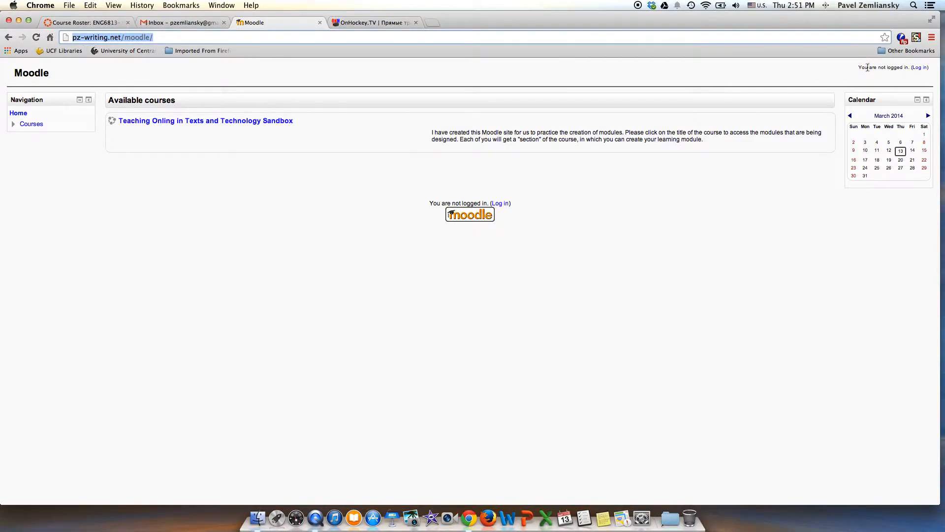
{"action": "left_click", "coordinate": [920, 69]}
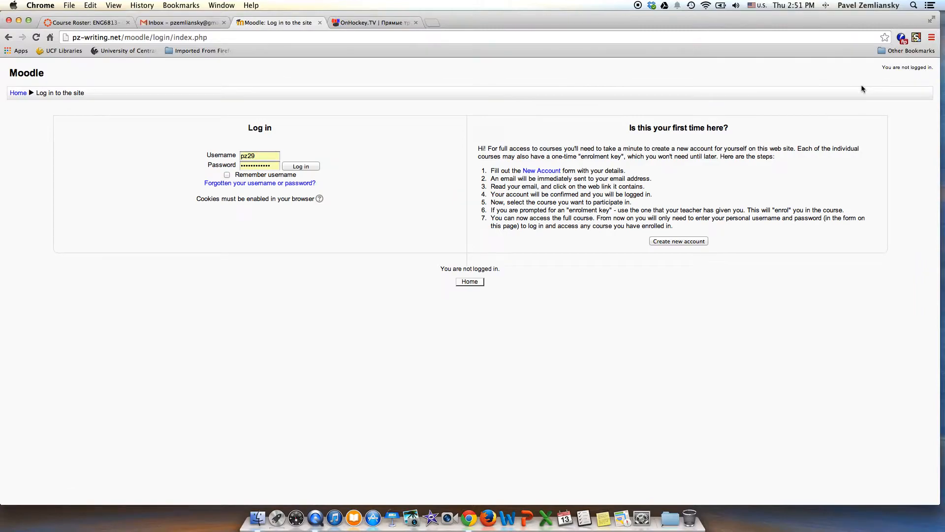
{"action": "left_click", "coordinate": [228, 156]}
{"action": "type", "text": "testuser"}
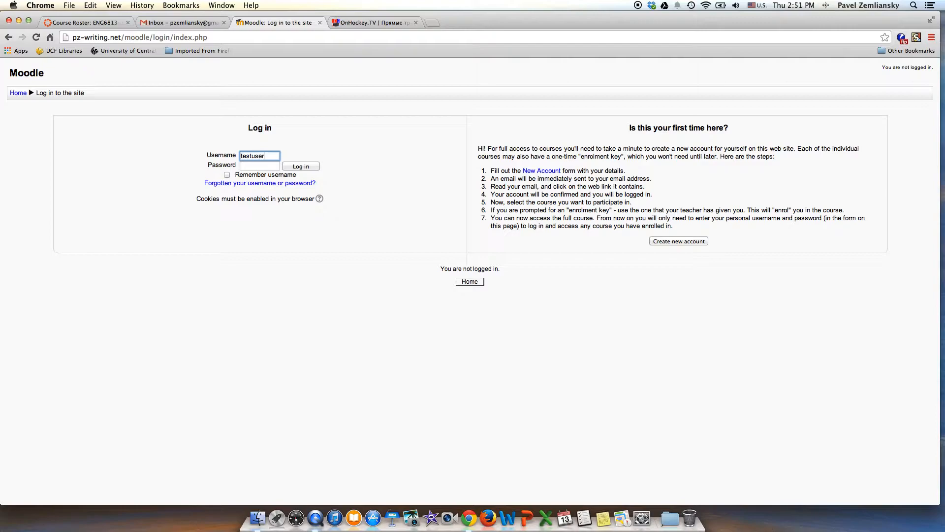
{"action": "key", "text": "Tab"}
{"action": "type", "text": "•••••••••••"}
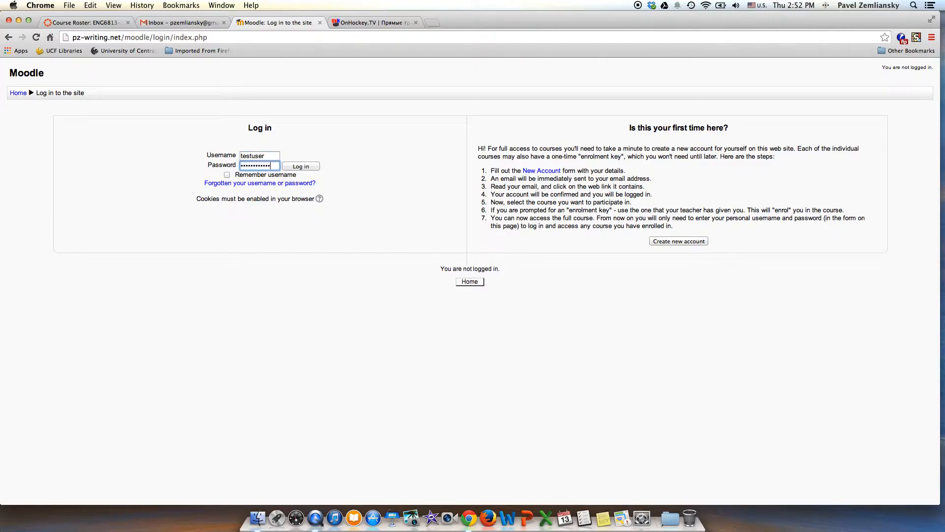
{"action": "left_click", "coordinate": [298, 167]}
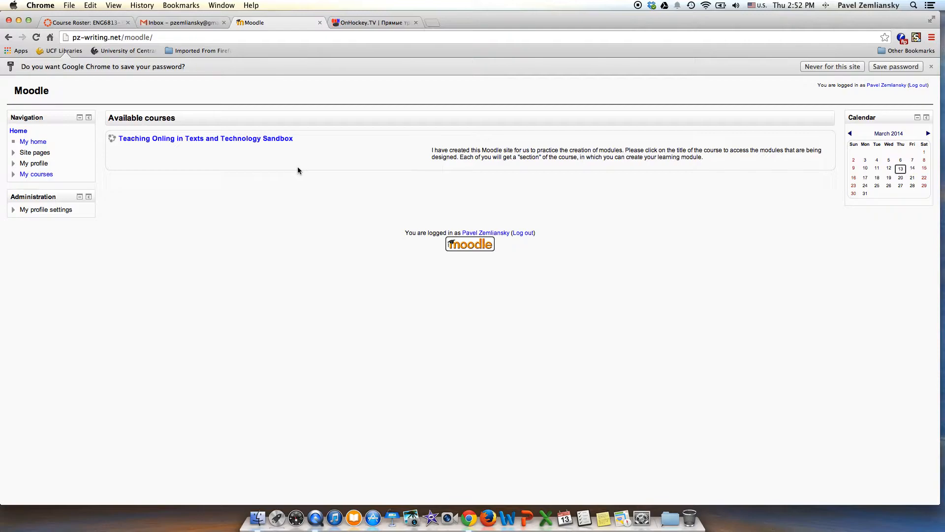
- Open the Teaching Onling in Texts and Technology Sandbox course and turn on editing
{"action": "left_click", "coordinate": [267, 139]}
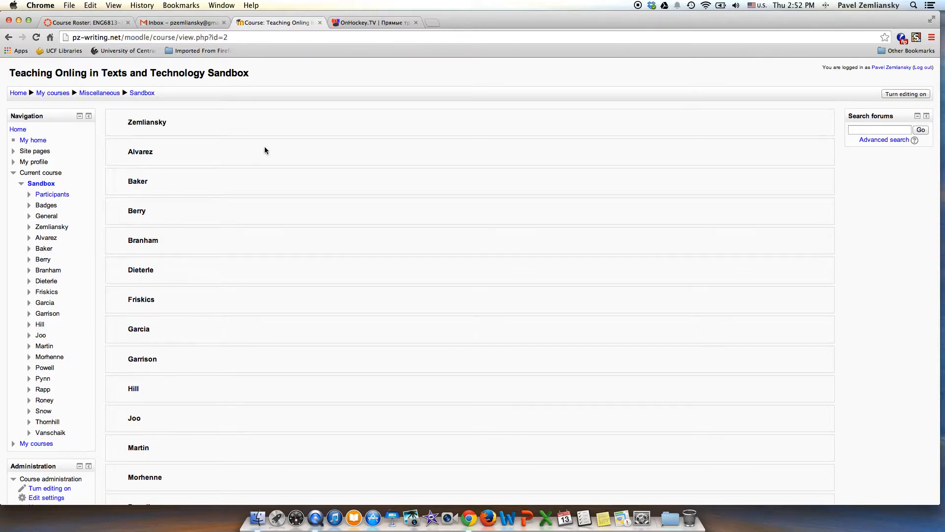
{"action": "scroll", "coordinate": [252, 176], "scroll_direction": "down", "scroll_amount": 10}
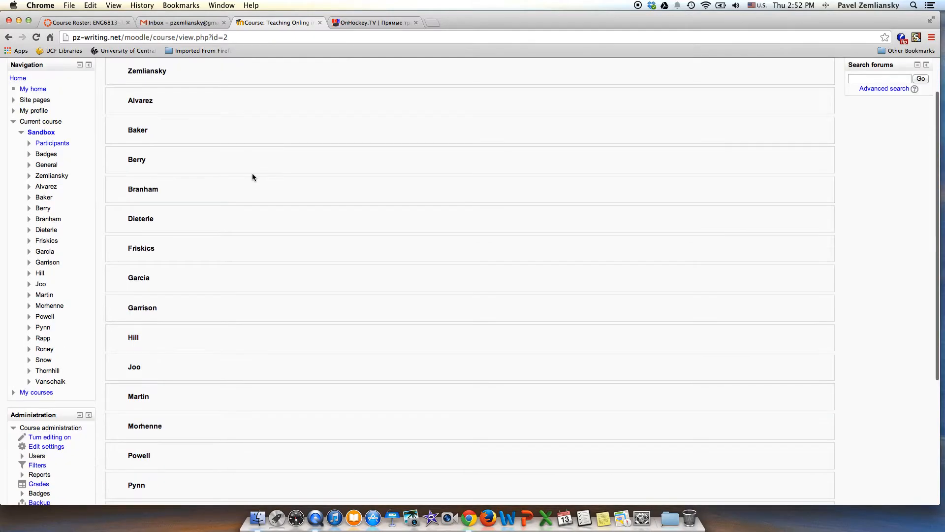
{"action": "scroll", "coordinate": [253, 176], "scroll_direction": "up", "scroll_amount": 10}
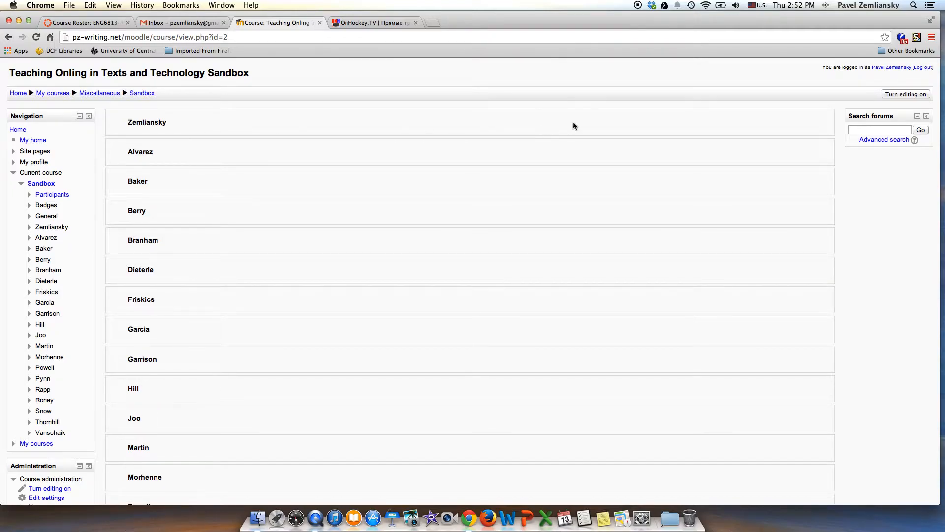
{"action": "left_click", "coordinate": [903, 95]}
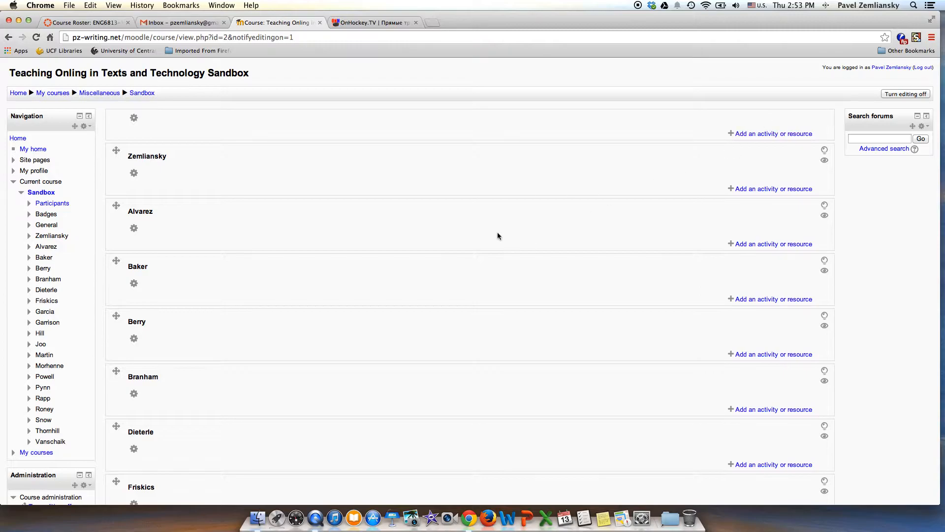
- Start a new Page resource in the first named section of the course
{"action": "scroll", "coordinate": [345, 229], "scroll_direction": "down", "scroll_amount": 3}
{"action": "scroll", "coordinate": [344, 228], "scroll_direction": "up", "scroll_amount": 3}
{"action": "left_click_drag", "start_coordinate": [129, 157], "coordinate": [179, 156]}
{"action": "left_click", "coordinate": [761, 190]}
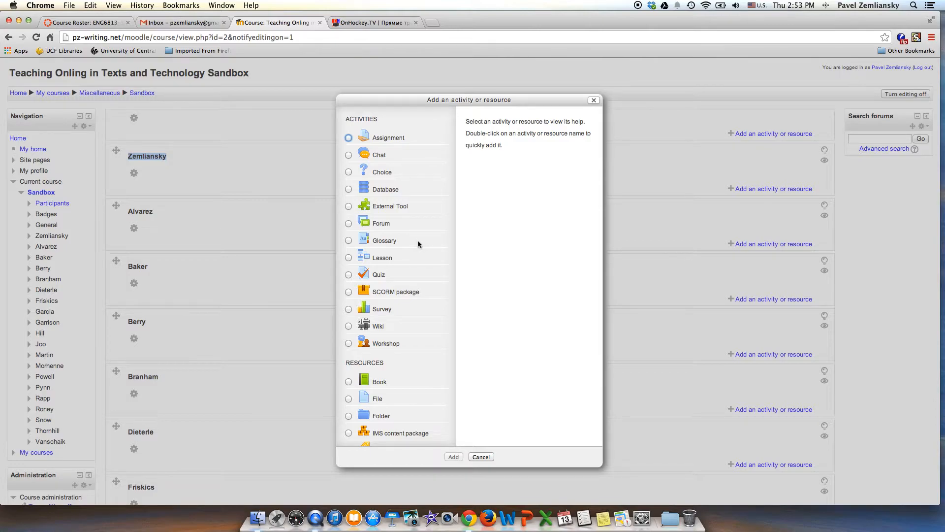
{"action": "scroll", "coordinate": [417, 240], "scroll_direction": "down", "scroll_amount": 5}
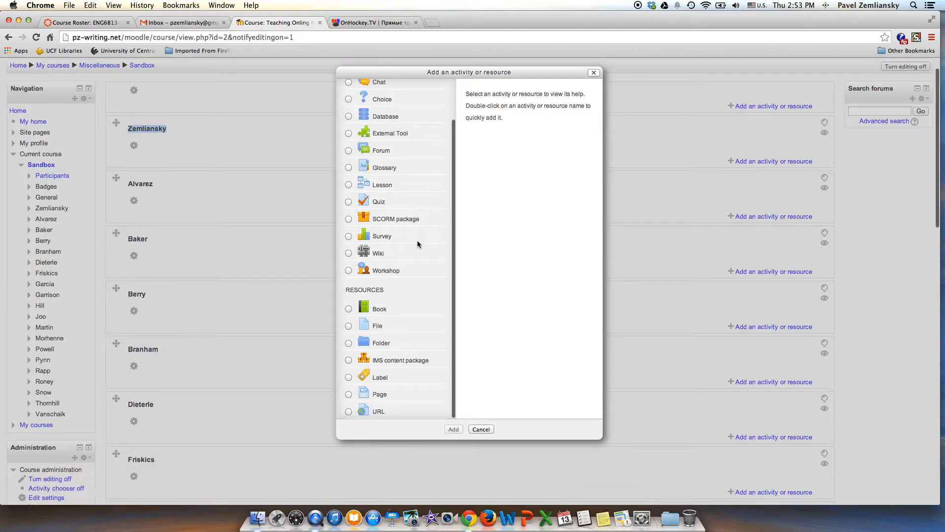
{"action": "left_click", "coordinate": [349, 396]}
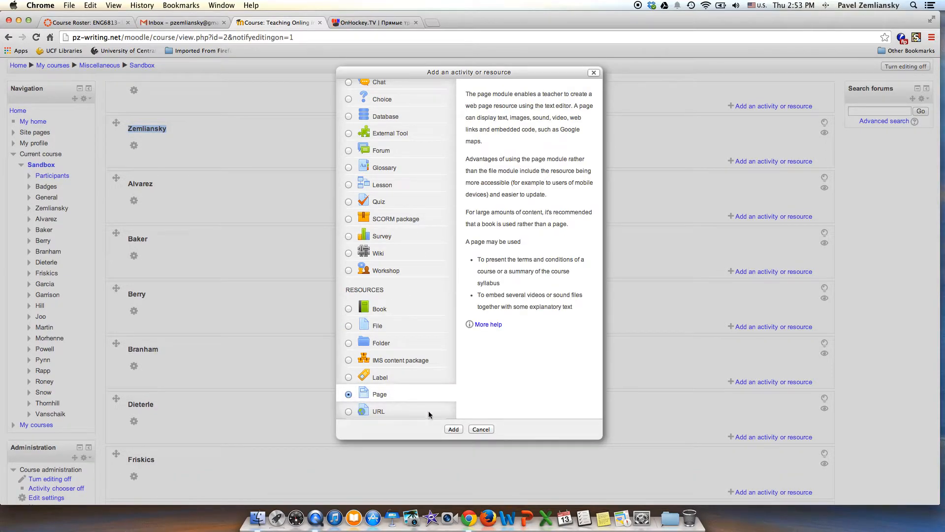
{"action": "left_click", "coordinate": [455, 428]}
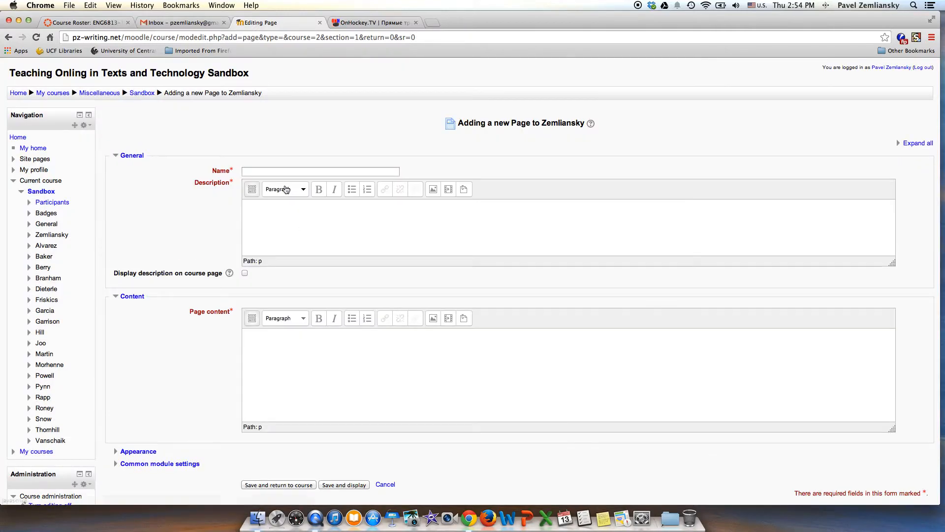
- Name the page "Learning Outcomes" and enter the description "this is where the module's outcomes are listed"
{"action": "left_click", "coordinate": [281, 171]}
{"action": "type", "text": "Le"}
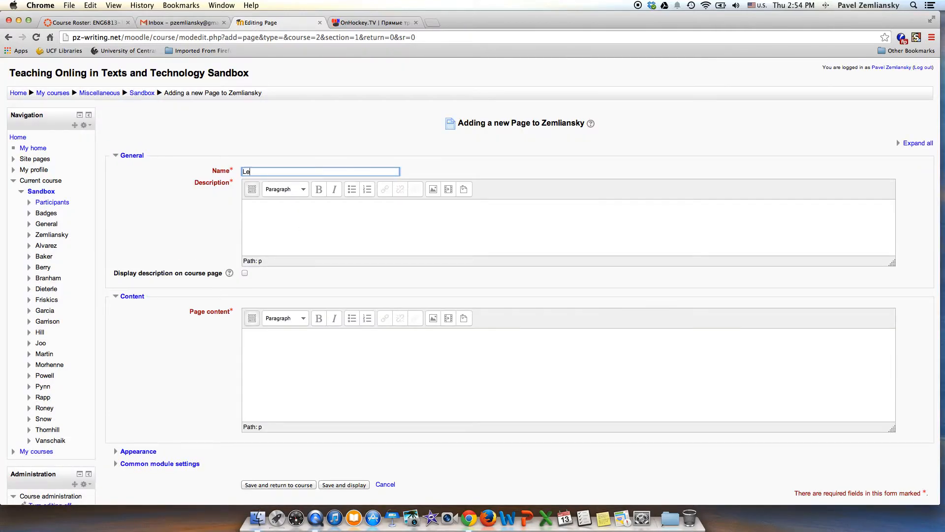
{"action": "type", "text": "arning Outcomes"}
{"action": "left_click", "coordinate": [370, 218]}
{"action": "type", "text": "this is where the"}
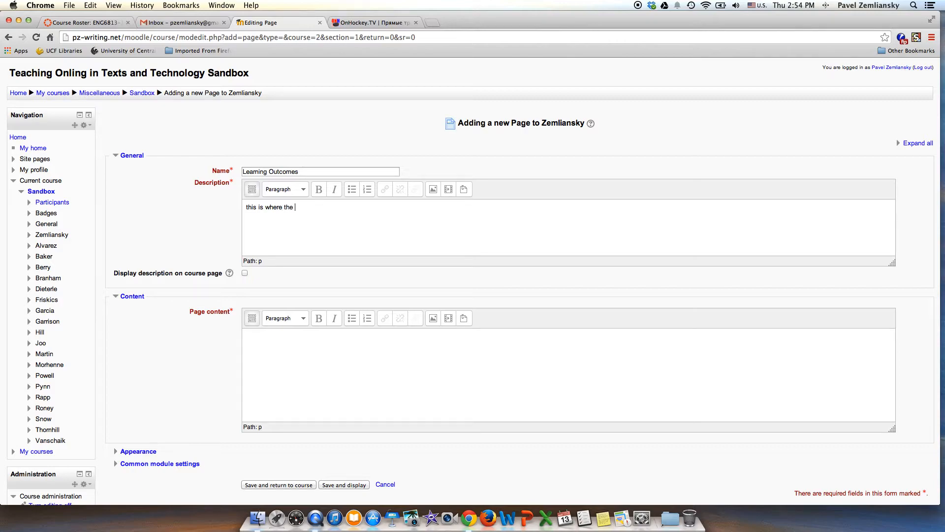
{"action": "type", "text": " modu;l"}
{"action": "key", "text": "BackSpace"}
{"action": "key", "text": "BackSpace"}
{"action": "type", "text": "le"}
{"action": "key", "text": "Return"}
{"action": "type", "text": "'s outcomes are listed"}
- Enter "Outcome 1" and "Outcome 2" on separate lines as the page content, then save and display the page
{"action": "left_click", "coordinate": [335, 341]}
{"action": "type", "text": "Outcome 1 "}
{"action": "type", "text": "Outcome 2"}
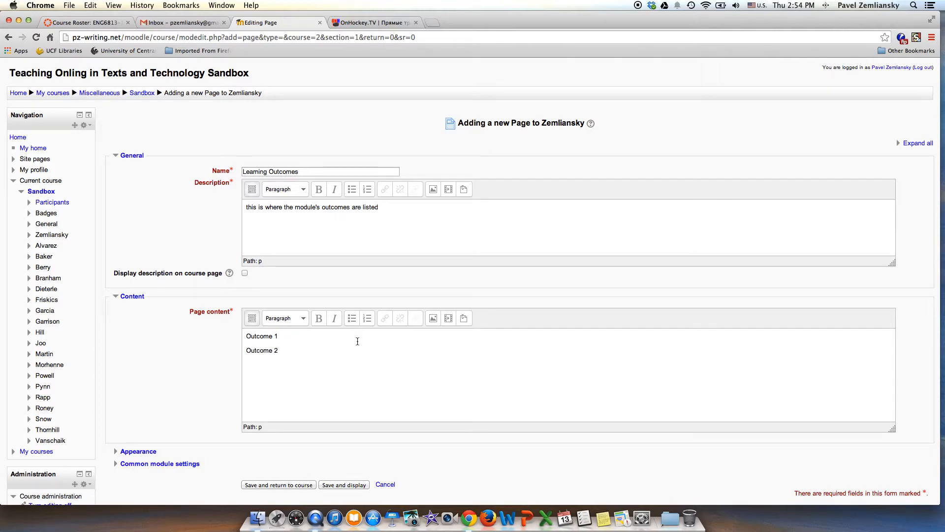
{"action": "scroll", "coordinate": [359, 341], "scroll_direction": "down", "scroll_amount": 1}
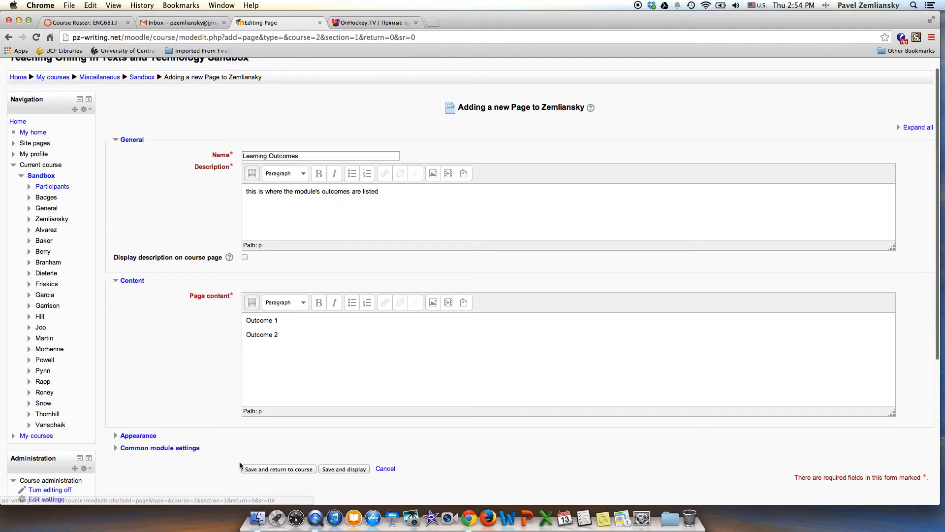
{"action": "left_click", "coordinate": [335, 470]}
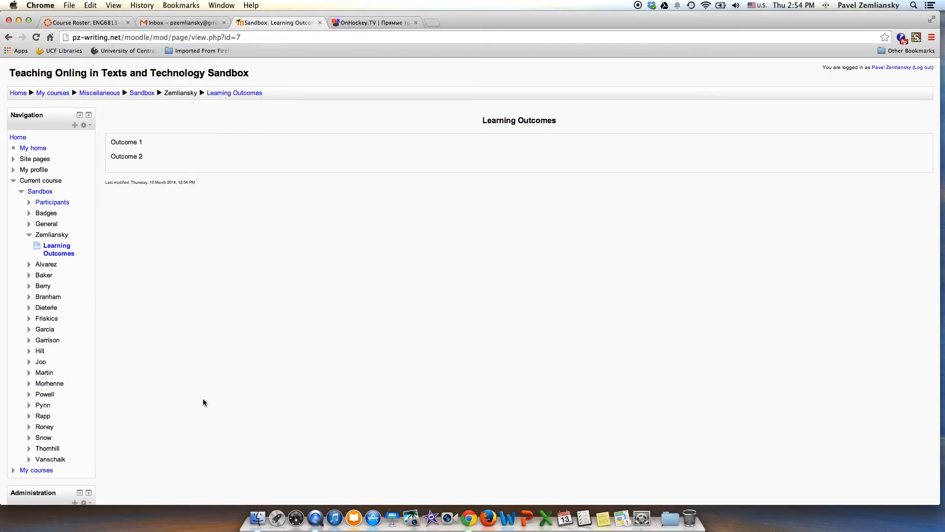
- Return from the Learning Outcomes page to the Sandbox course's main page
{"action": "left_click", "coordinate": [54, 236]}
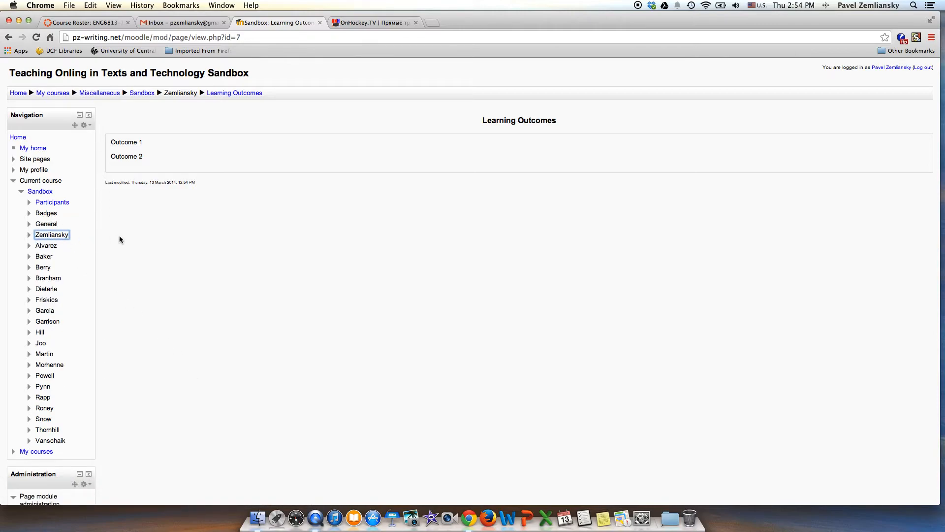
{"action": "left_click", "coordinate": [31, 235]}
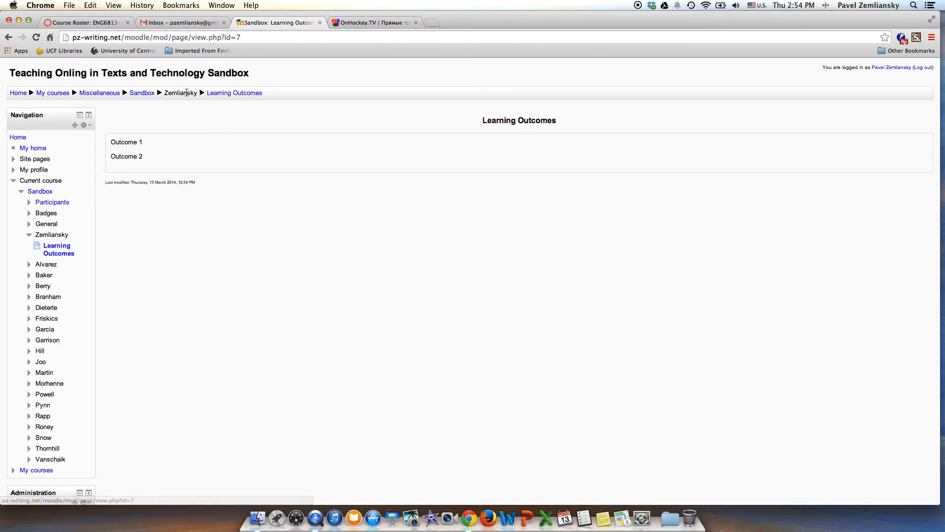
{"action": "left_click", "coordinate": [139, 94]}
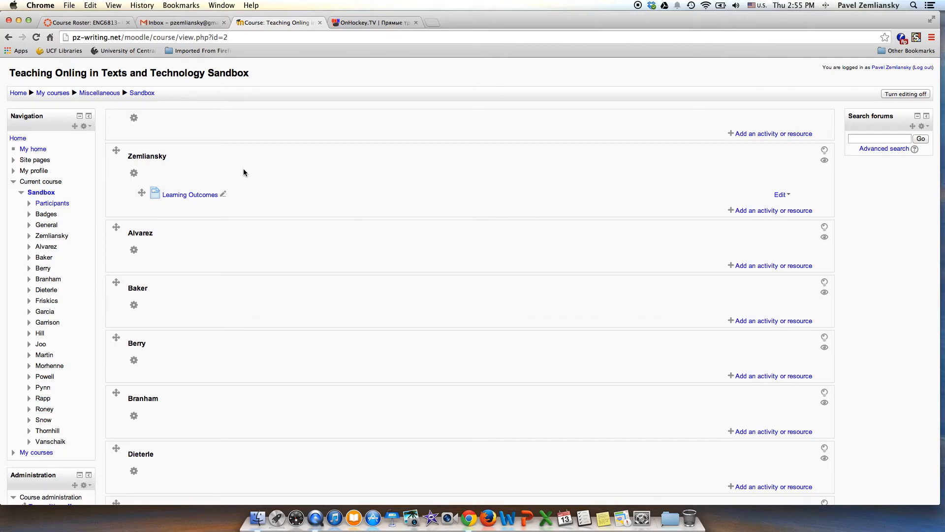
- Add a Forum activity to the section containing Learning Outcomes and name it "Discussion 1"
{"action": "left_click", "coordinate": [751, 212]}
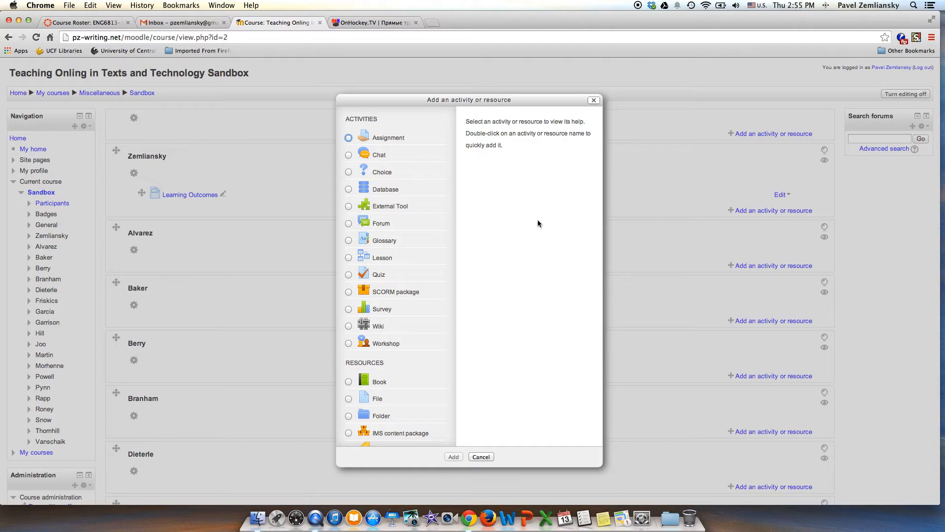
{"action": "left_click", "coordinate": [349, 223]}
{"action": "left_click", "coordinate": [454, 456]}
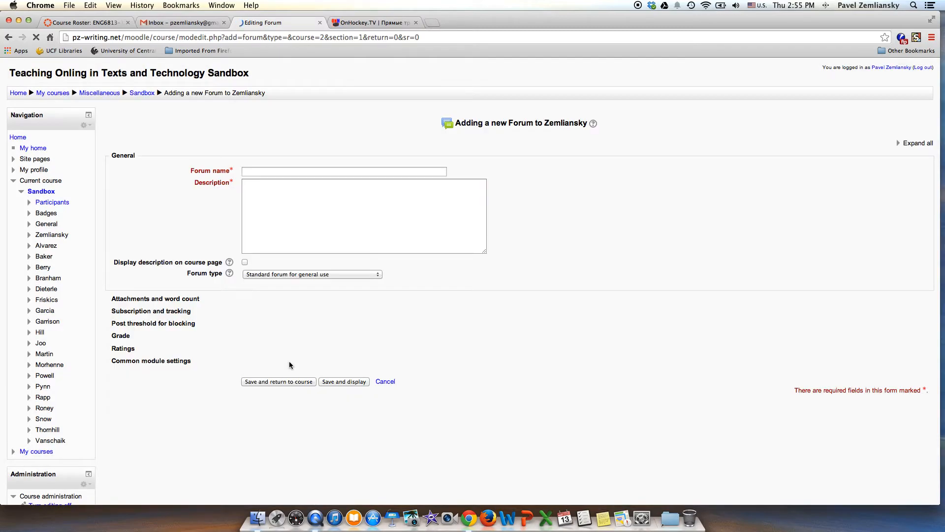
{"action": "left_click", "coordinate": [298, 171]}
{"action": "type", "text": "D"}
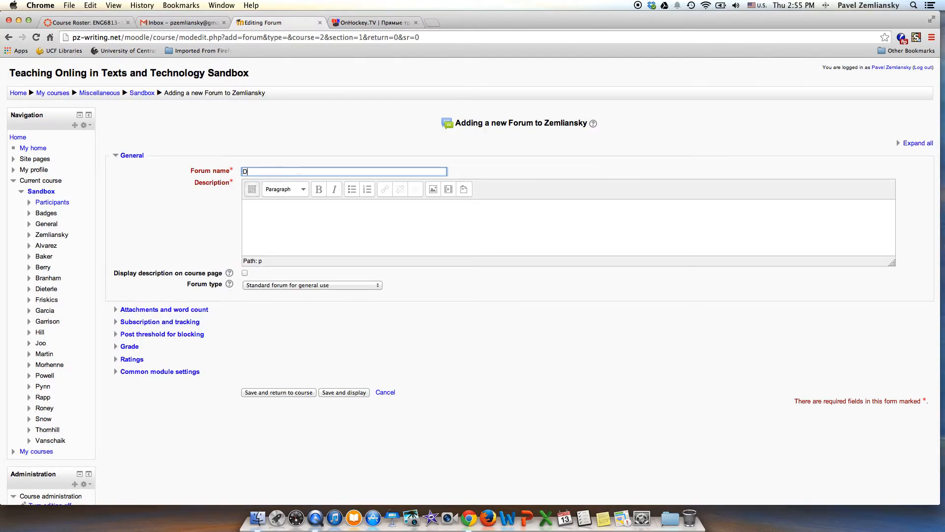
{"action": "type", "text": "iscussion 1"}
- Try to save the forum with the type Standard forum for general use and an empty description
{"action": "left_click", "coordinate": [298, 212]}
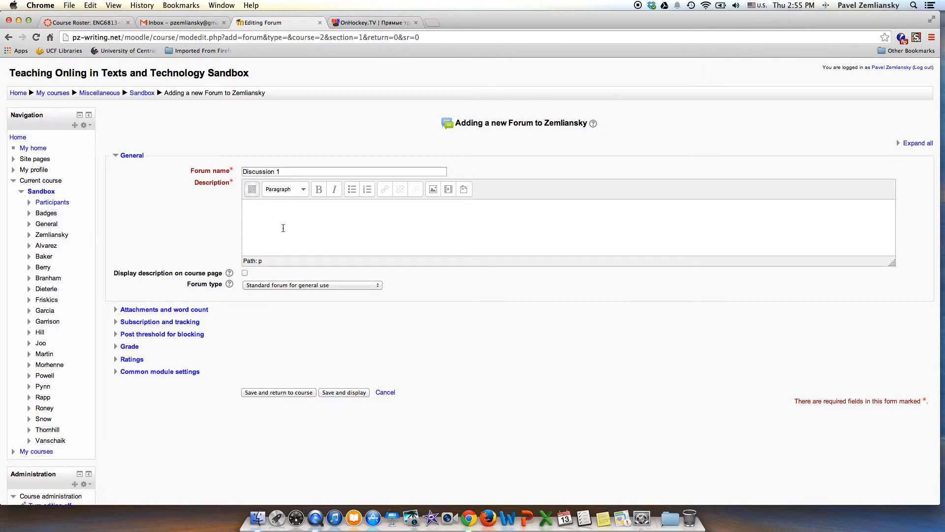
{"action": "left_click", "coordinate": [378, 286]}
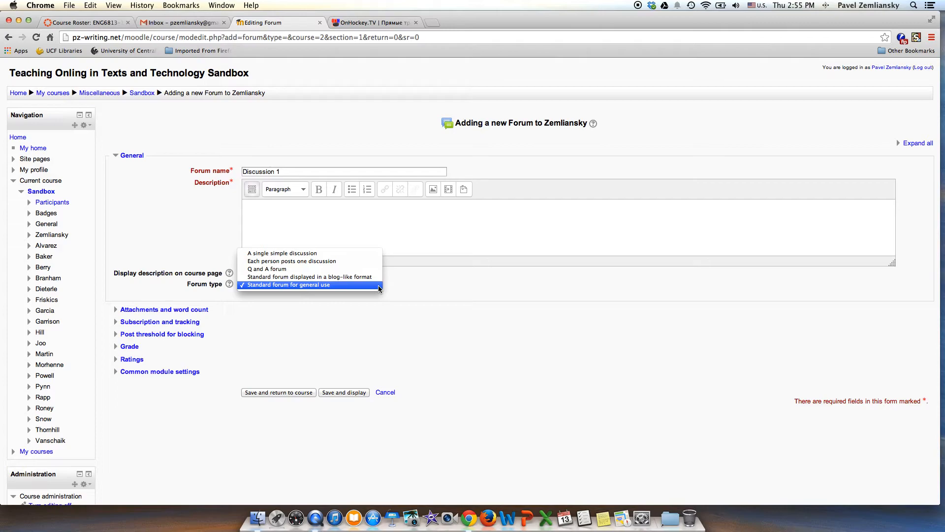
{"action": "left_click", "coordinate": [369, 285]}
{"action": "left_click", "coordinate": [287, 393]}
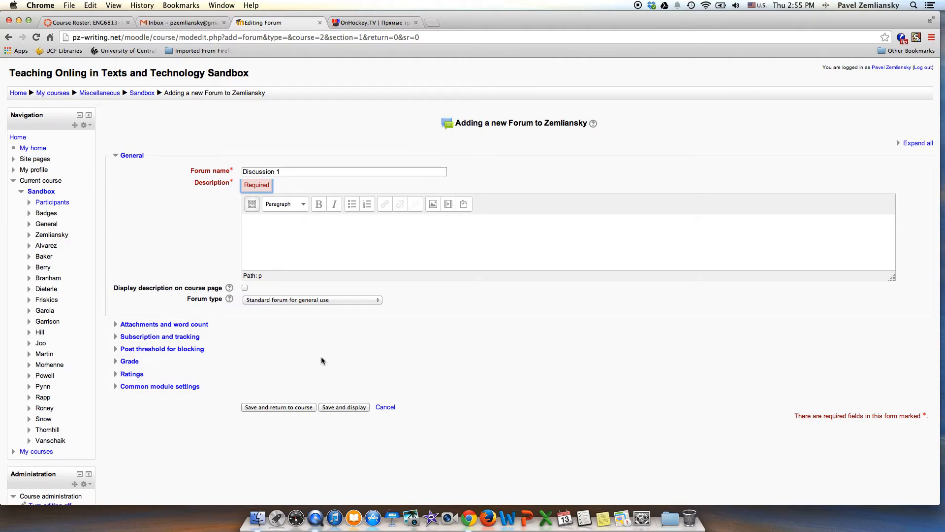
- Enter the forum description "this is the first forum post." and save it, returning to the course
{"action": "left_click", "coordinate": [288, 226]}
{"action": "type", "text": "this is the first forum post."}
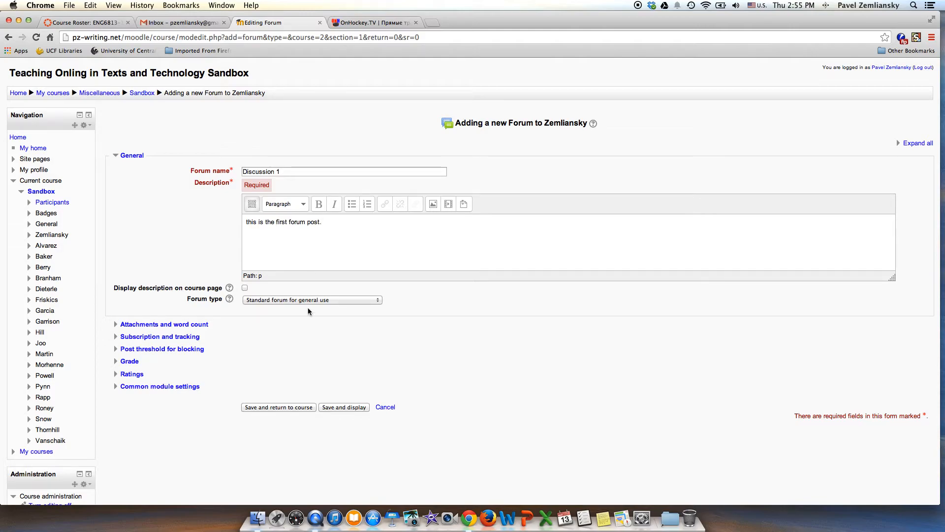
{"action": "left_click", "coordinate": [295, 407]}
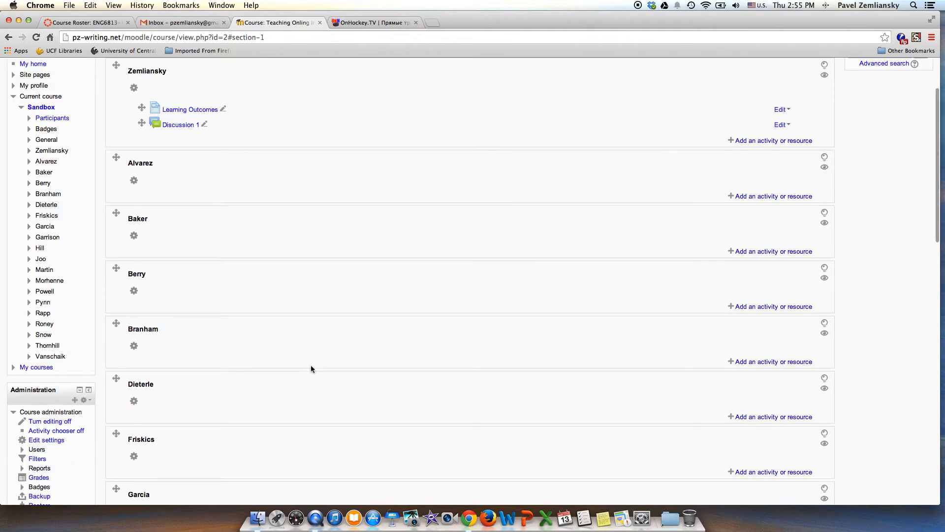
- Start a new Quiz activity in the section containing Learning Outcomes and Discussion 1
{"action": "mouse_move", "coordinate": [142, 122]}
{"action": "left_mouse_down"}
{"action": "mouse_move", "coordinate": [142, 107]}
{"action": "mouse_move", "coordinate": [140, 129]}
{"action": "left_mouse_up"}
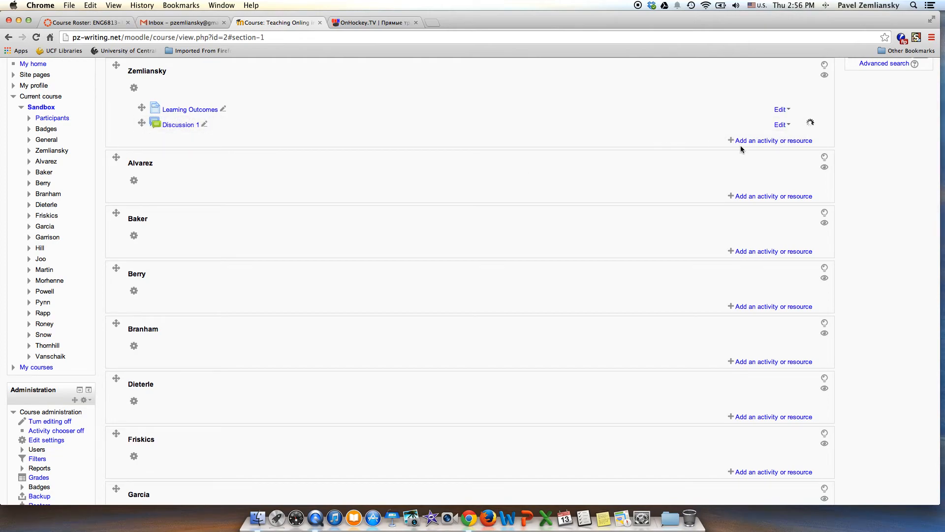
{"action": "left_click", "coordinate": [761, 141]}
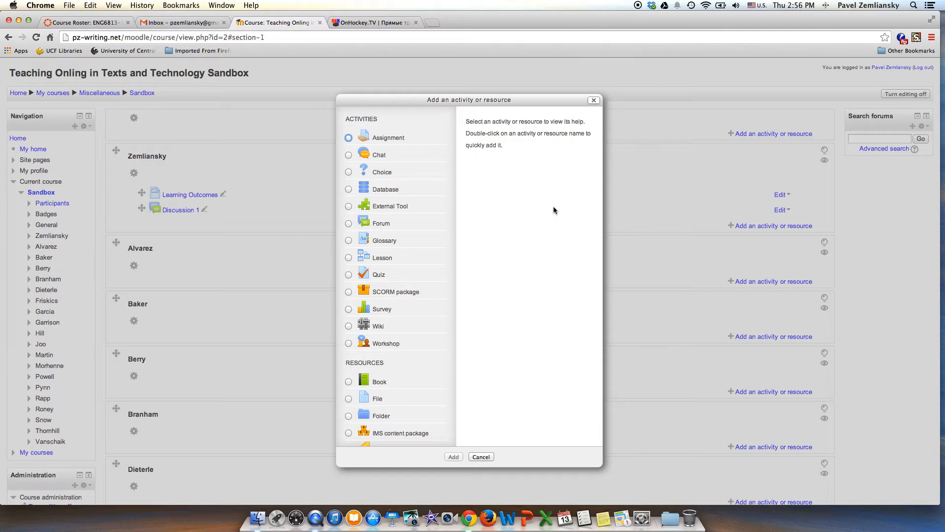
{"action": "left_click", "coordinate": [352, 274]}
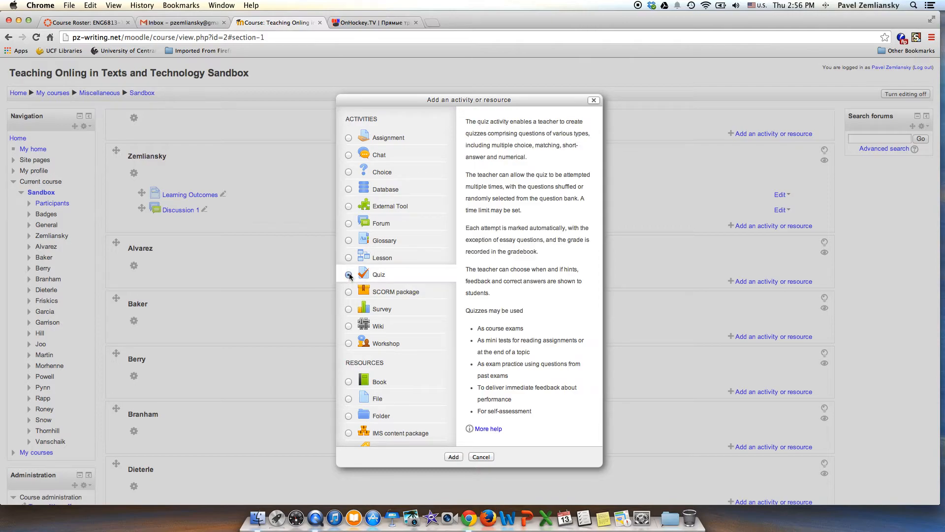
{"action": "left_click", "coordinate": [454, 458]}
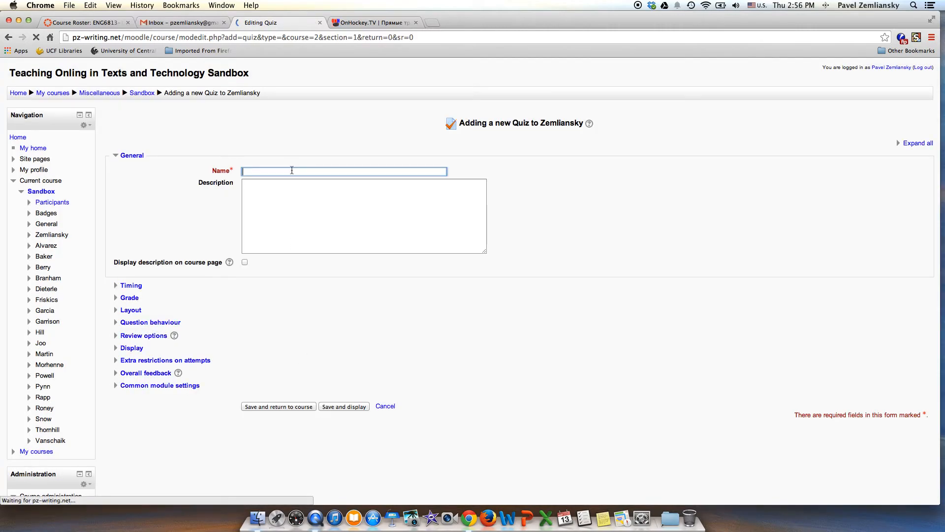
- Name the quiz "Quiz 1", enter the description "this is the first quiz" and save it, returning to the course
{"action": "type", "text": "Quiz 1"}
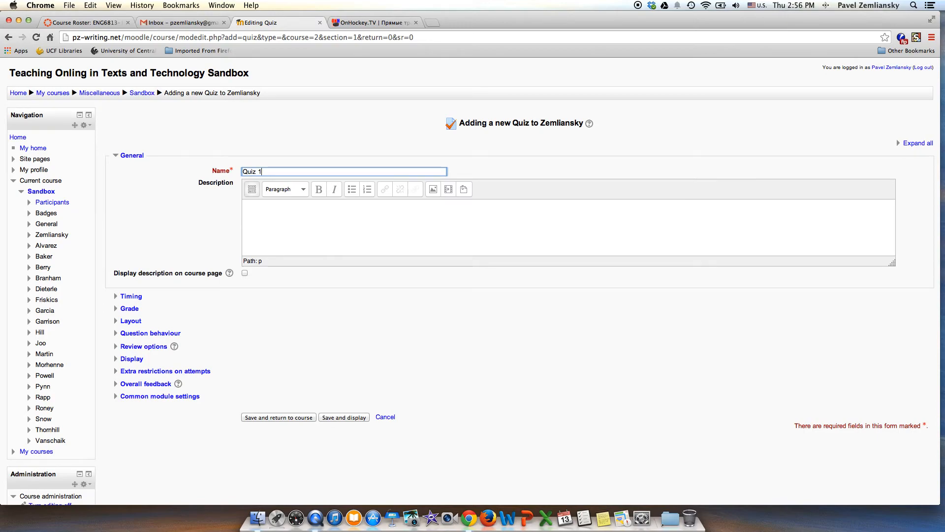
{"action": "left_click", "coordinate": [298, 225]}
{"action": "type", "text": "this is"}
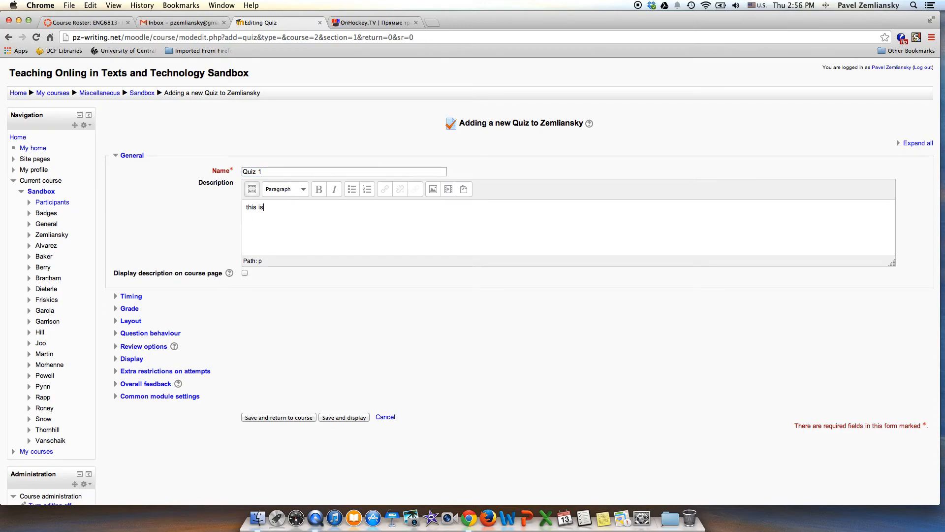
{"action": "type", "text": " the first quiz"}
{"action": "left_click", "coordinate": [267, 418]}
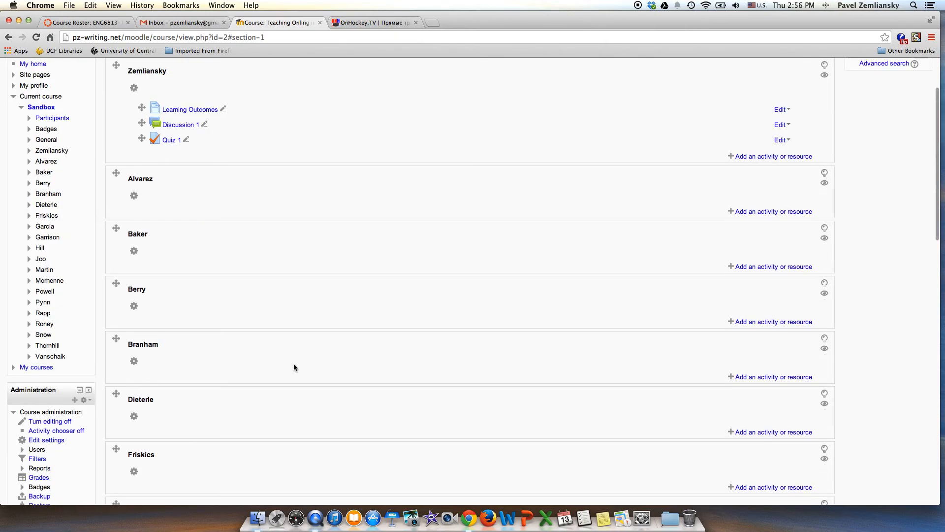
- Turn off editing for the Sandbox course and look through its sections from first to last
{"action": "scroll", "coordinate": [623, 172], "scroll_direction": "up", "scroll_amount": 2}
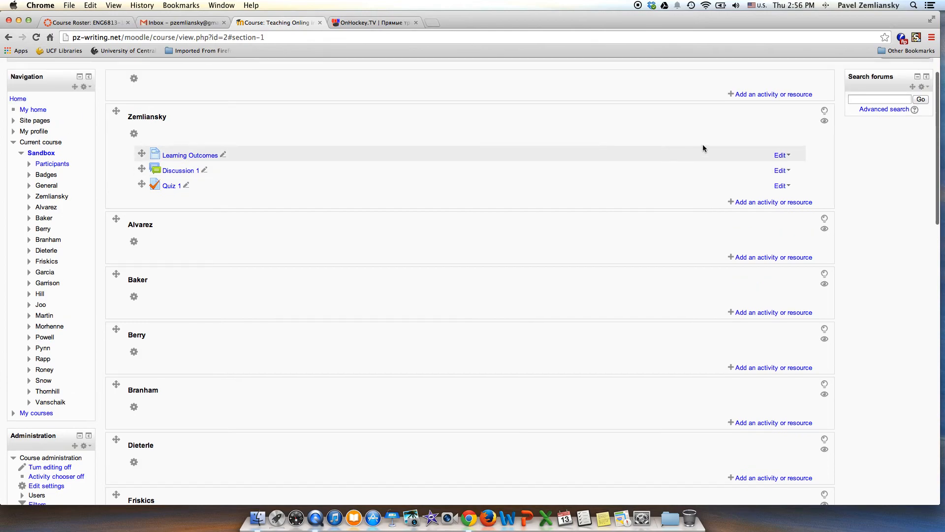
{"action": "scroll", "coordinate": [836, 120], "scroll_direction": "up", "scroll_amount": 2}
{"action": "left_click", "coordinate": [903, 95]}
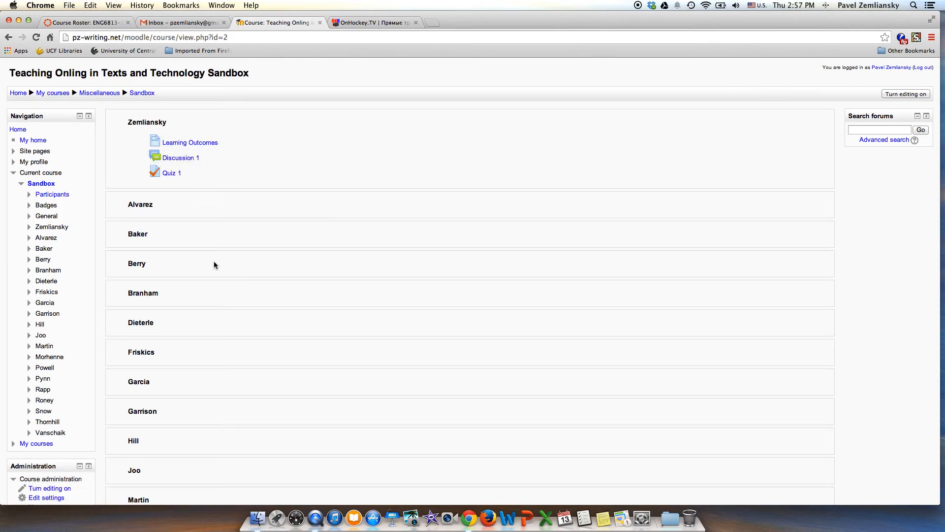
{"action": "scroll", "coordinate": [214, 264], "scroll_direction": "down", "scroll_amount": 2}
{"action": "scroll", "coordinate": [214, 264], "scroll_direction": "down", "scroll_amount": 5}
{"action": "scroll", "coordinate": [213, 264], "scroll_direction": "up", "scroll_amount": 6}
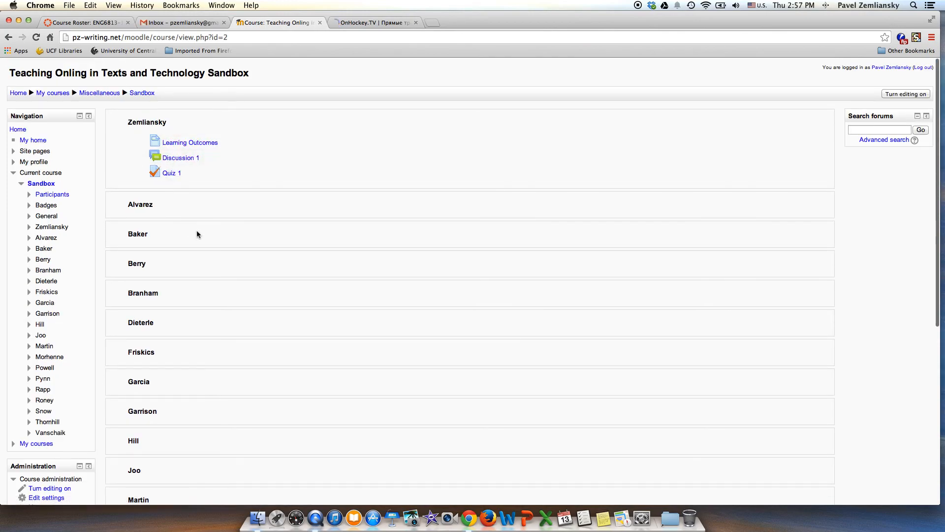
{"action": "scroll", "coordinate": [209, 267], "scroll_direction": "down", "scroll_amount": 10}
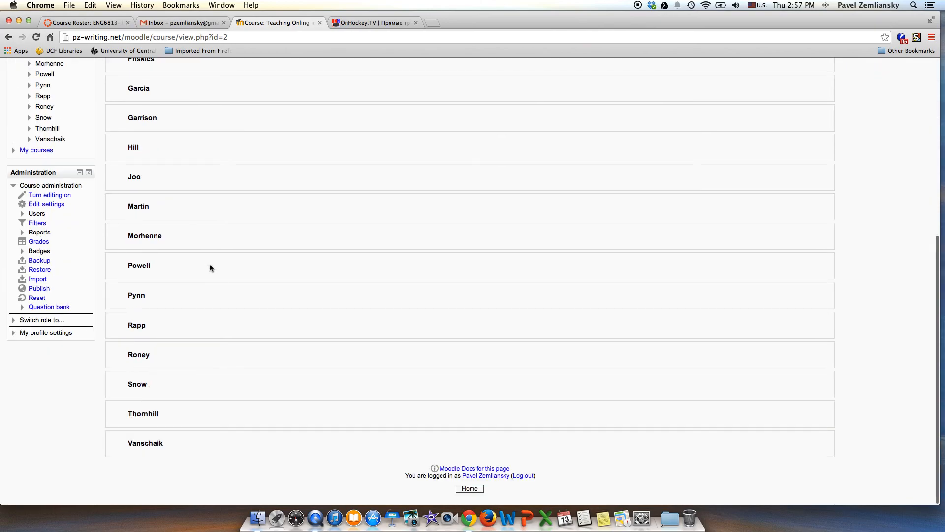
{"action": "scroll", "coordinate": [210, 267], "scroll_direction": "up", "scroll_amount": 9}
{"action": "scroll", "coordinate": [209, 268], "scroll_direction": "up", "scroll_amount": 1}
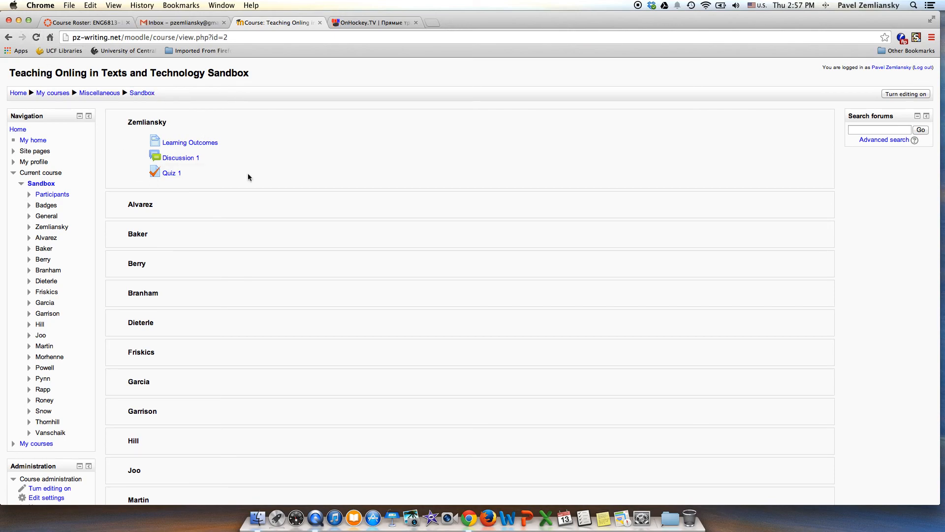
- Minimize the browser window to reveal the desktop
{"action": "left_click", "coordinate": [315, 517]}
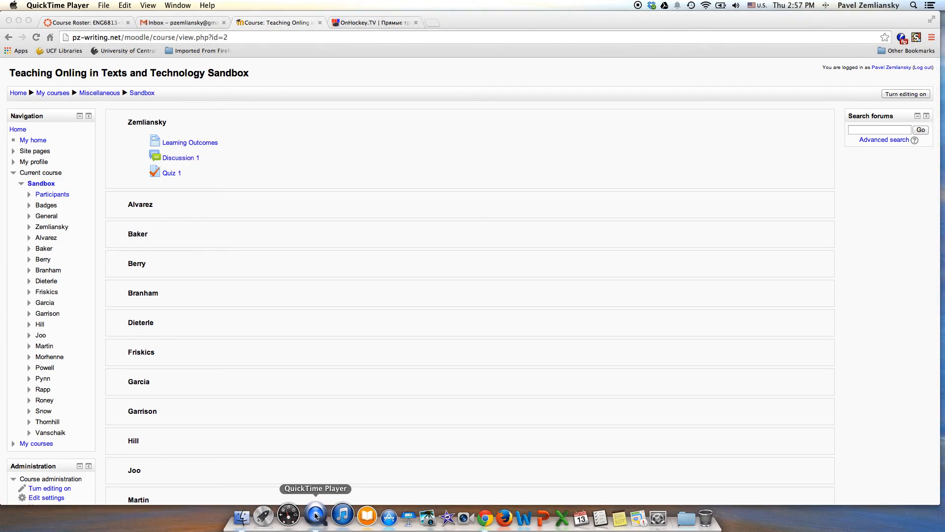
{"action": "left_click", "coordinate": [357, 271]}
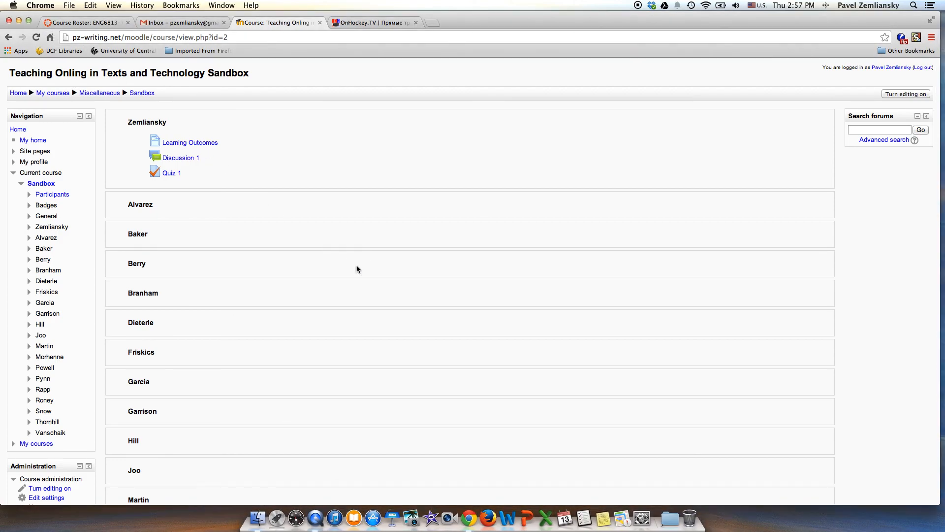
{"action": "left_click", "coordinate": [19, 20]}
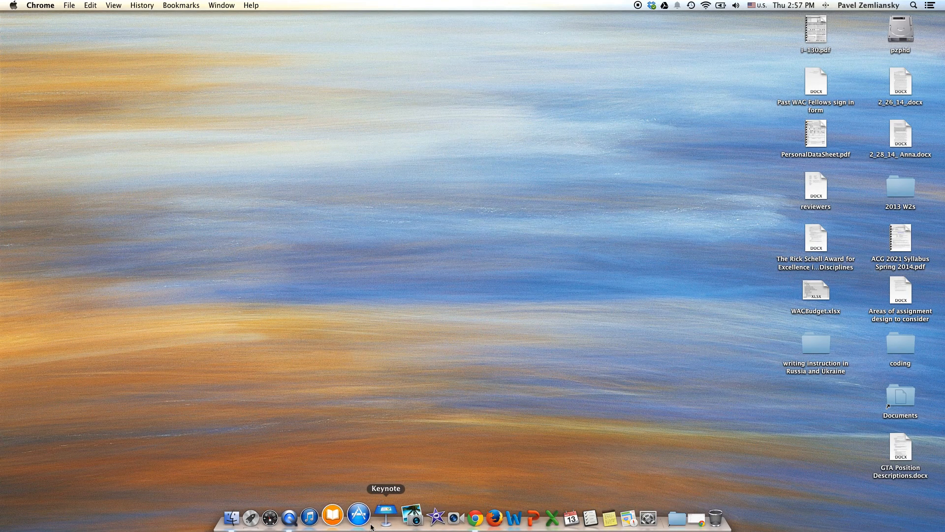
{"action": "left_click", "coordinate": [295, 520]}
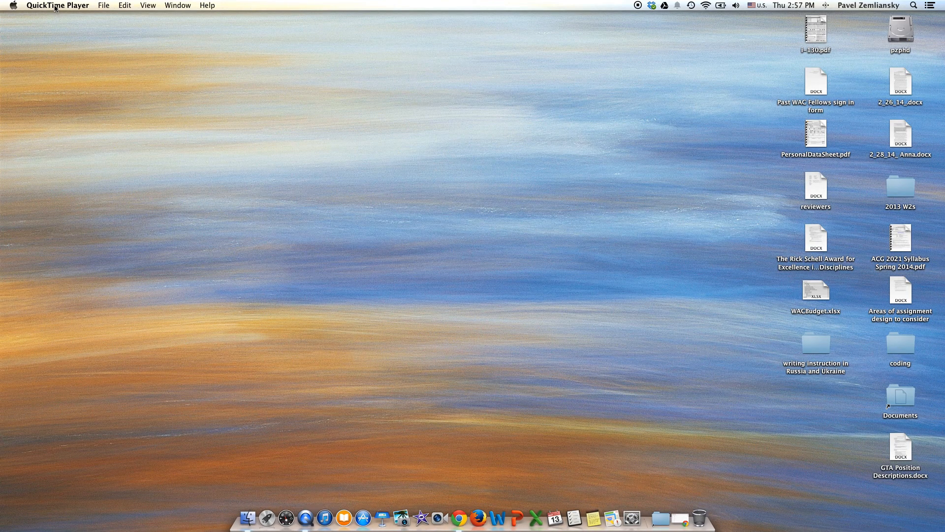
{"action": "left_click", "coordinate": [104, 6]}
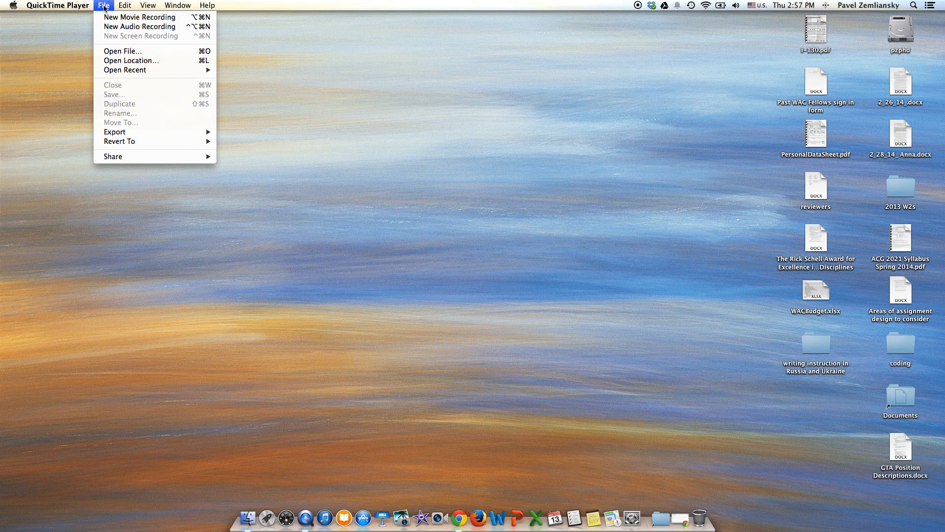
{"action": "mouse_move", "coordinate": [71, 9]}
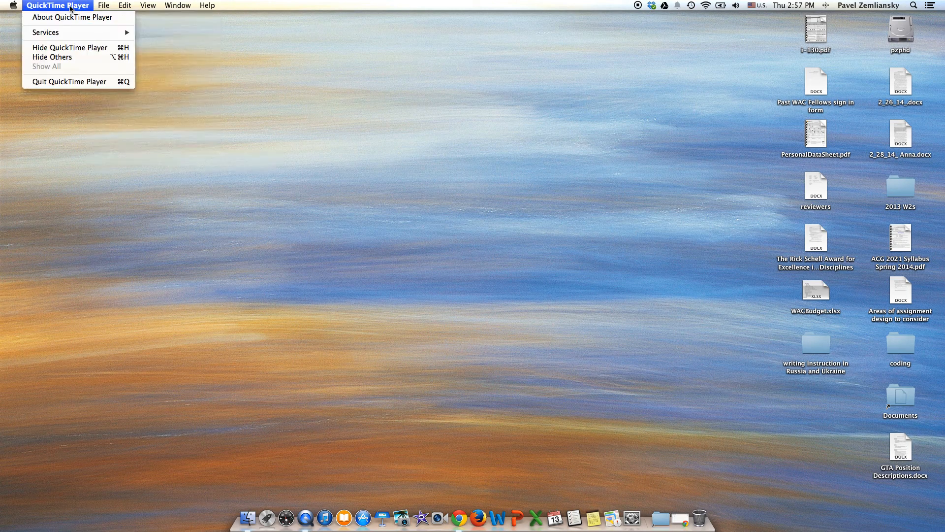
{"action": "left_click", "coordinate": [72, 80]}
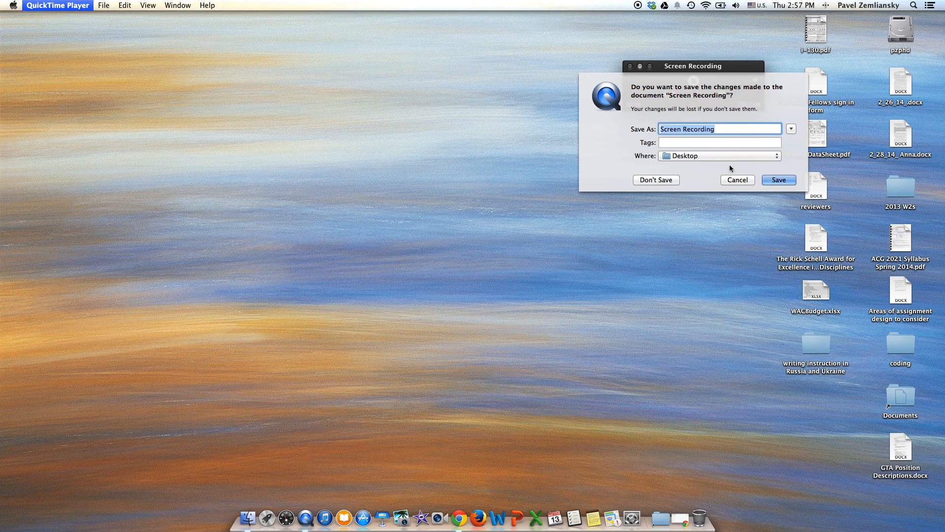
{"action": "left_click", "coordinate": [729, 180]}
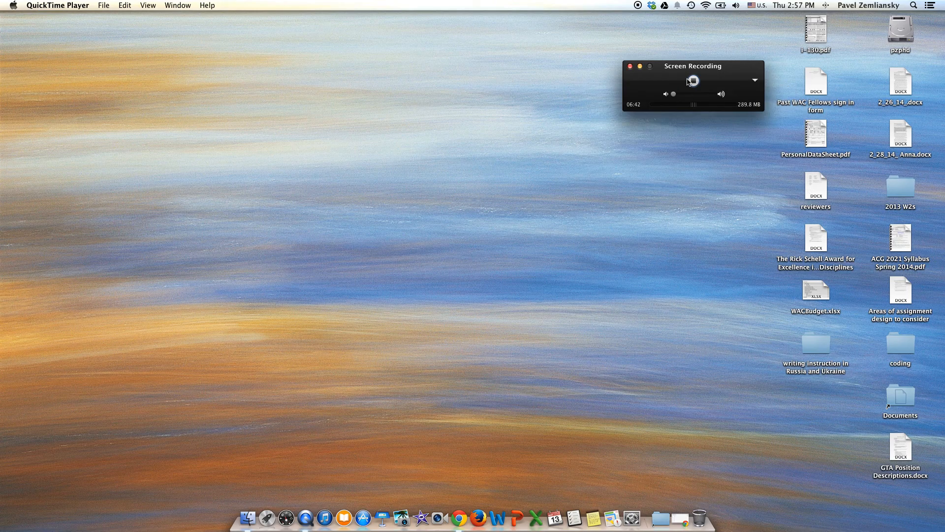